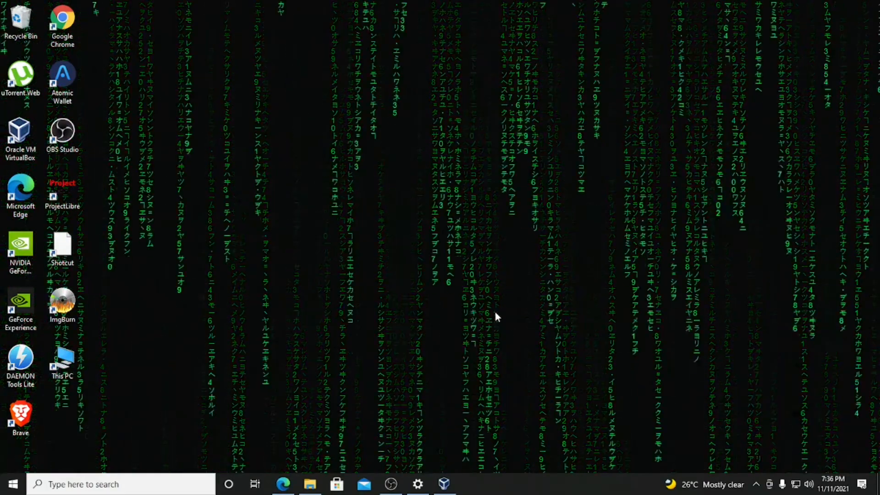
Step: In ImgBurn, start creating an image file from files/folders and add the SERV2019.ENU.JAN2021 folder as the source
double_click(64, 306)
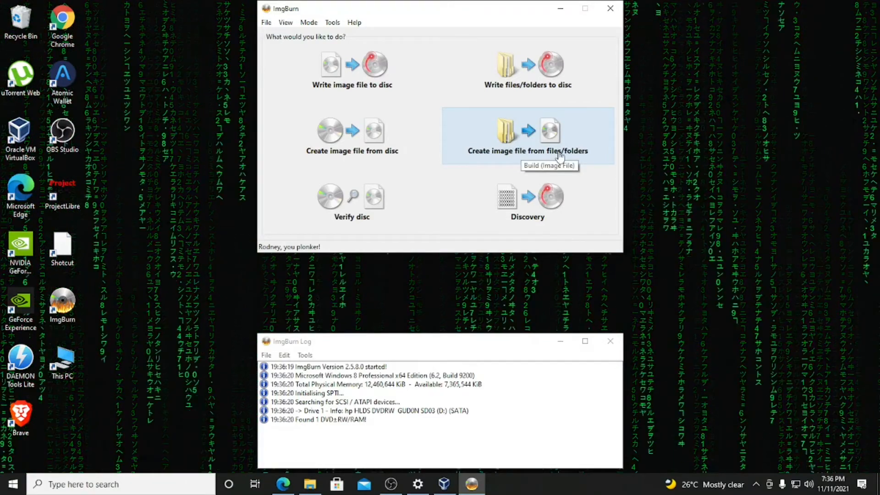
left_click(535, 148)
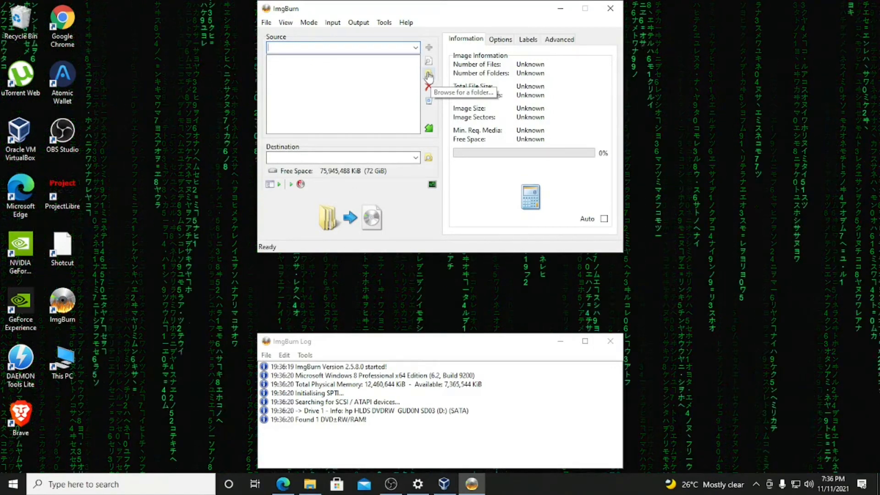
left_click(428, 76)
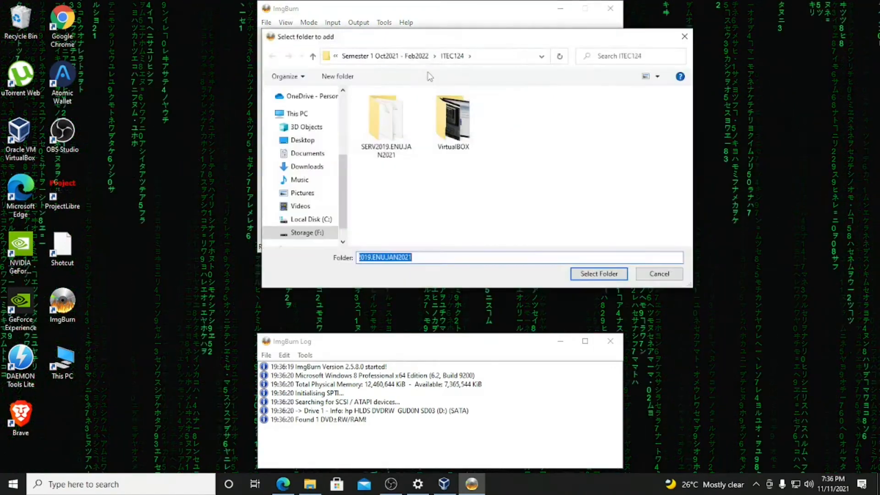
left_click(389, 137)
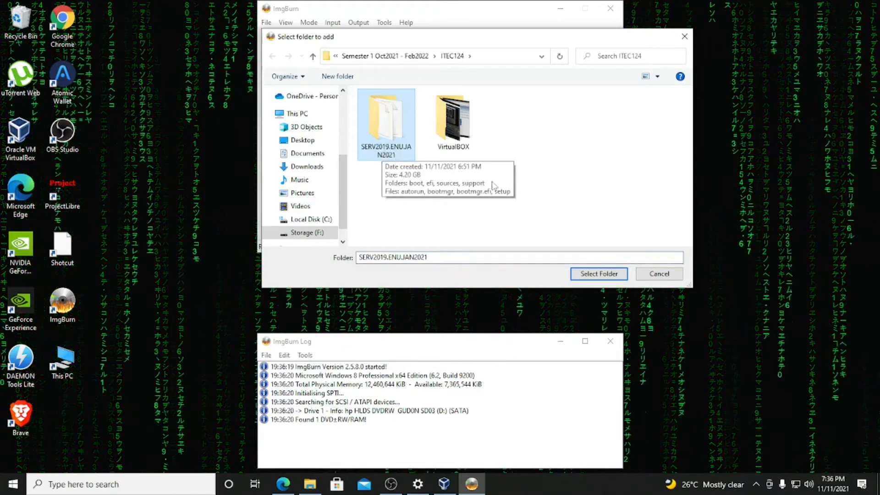
left_click(612, 274)
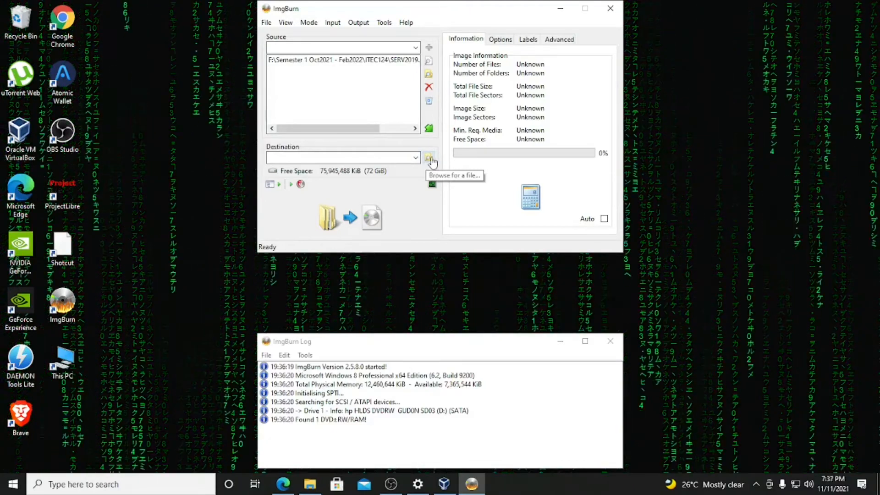
Step: Build SERV2019.ENU.JAN2021.ISO in the Documents folder from only the folder's contents, accepting the suggested volume label, and close ImgBurn
left_click(428, 159)
left_click(604, 273)
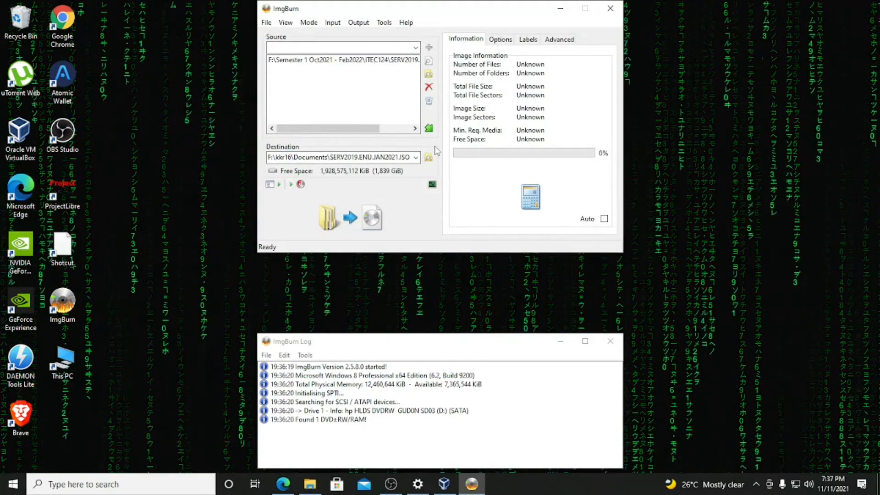
left_click(340, 224)
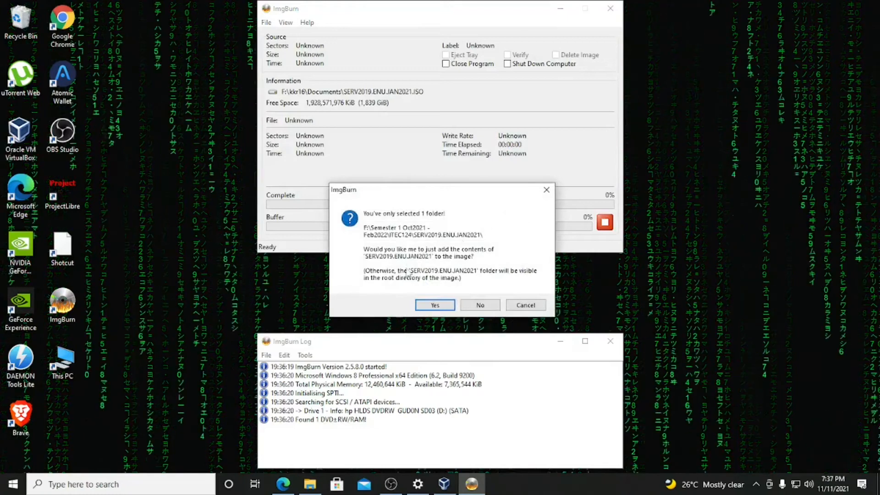
left_click(433, 305)
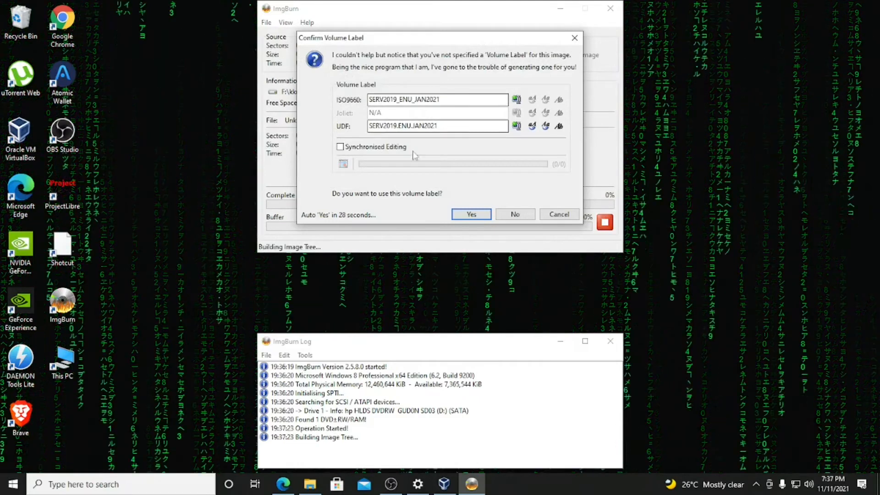
left_click(475, 215)
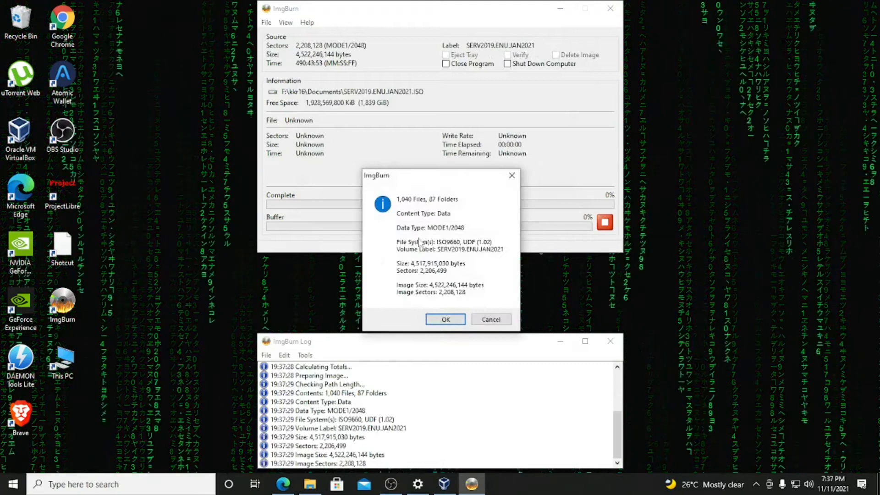
left_click(445, 321)
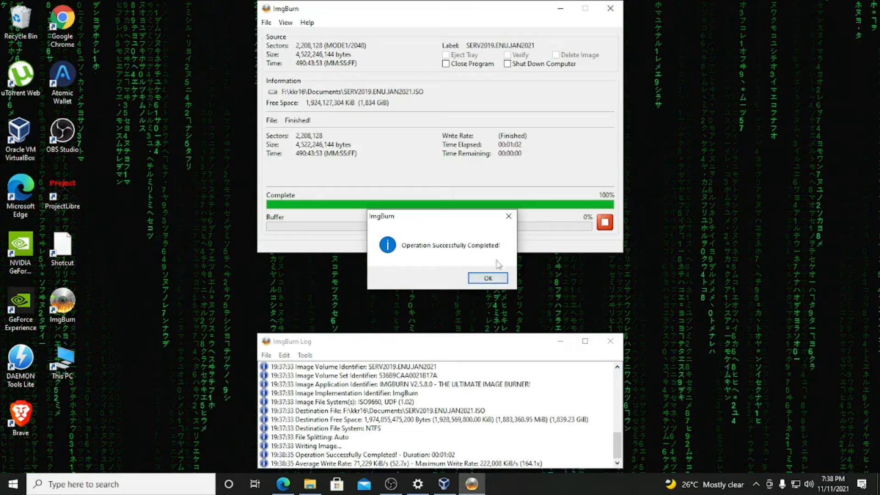
left_click(487, 278)
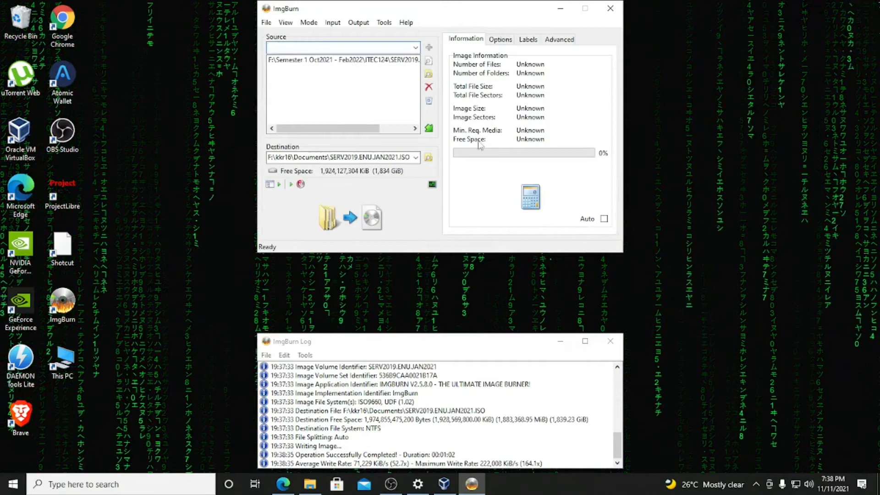
left_click(610, 10)
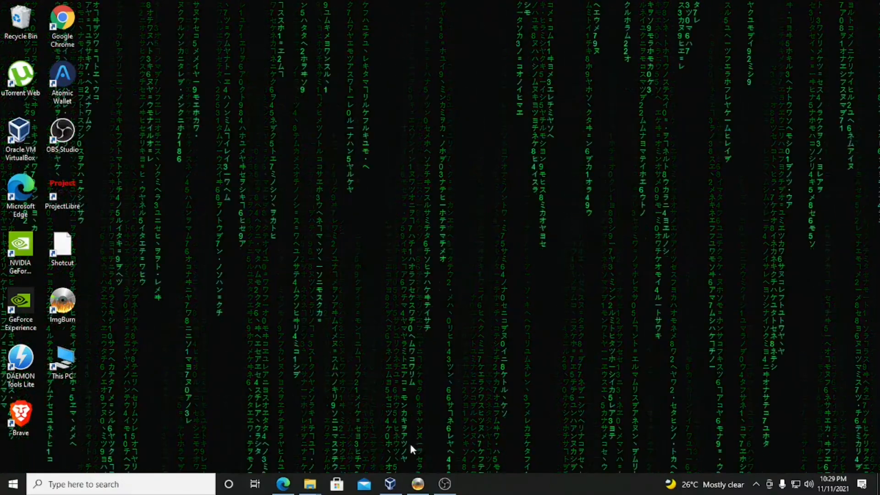
Step: Switch to Oracle VM VirtualBox Manager and start a new virtual machine named Windows Server 2019
mouse_move(390, 484)
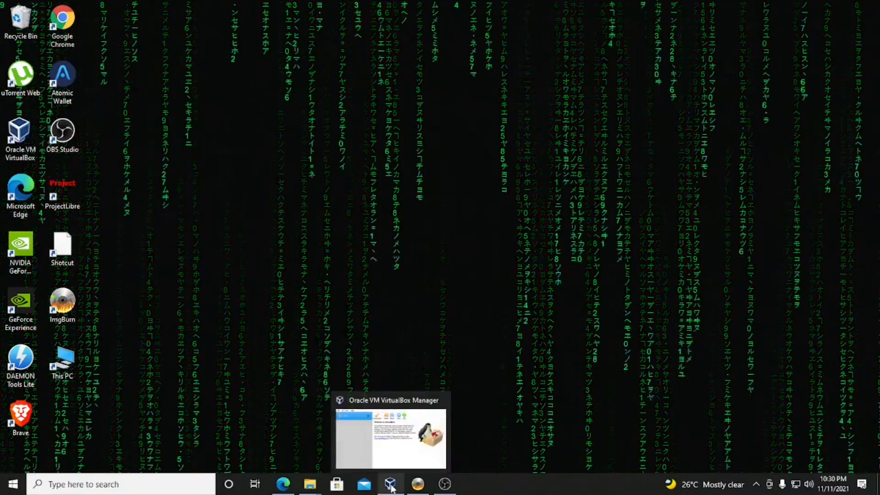
left_click(380, 403)
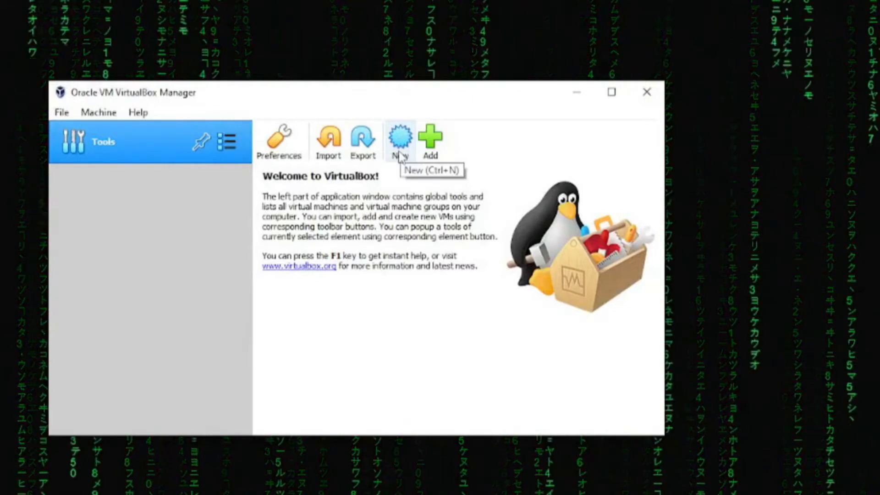
left_click(399, 157)
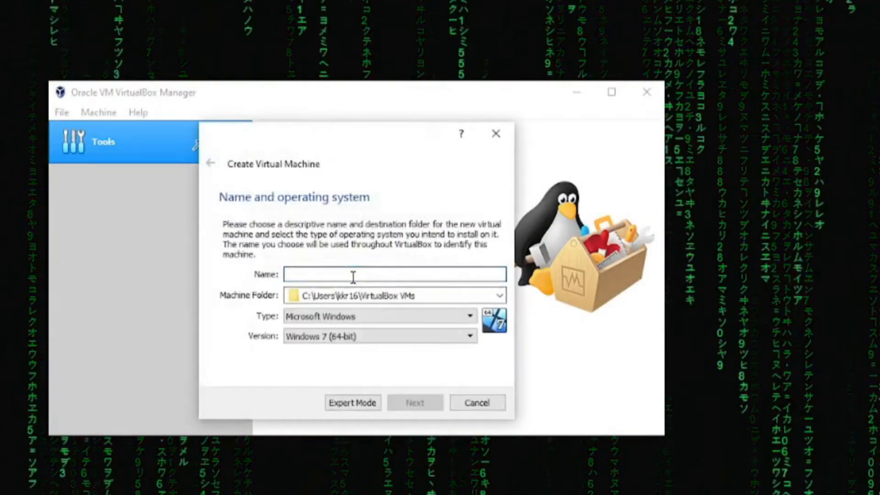
type("Wi")
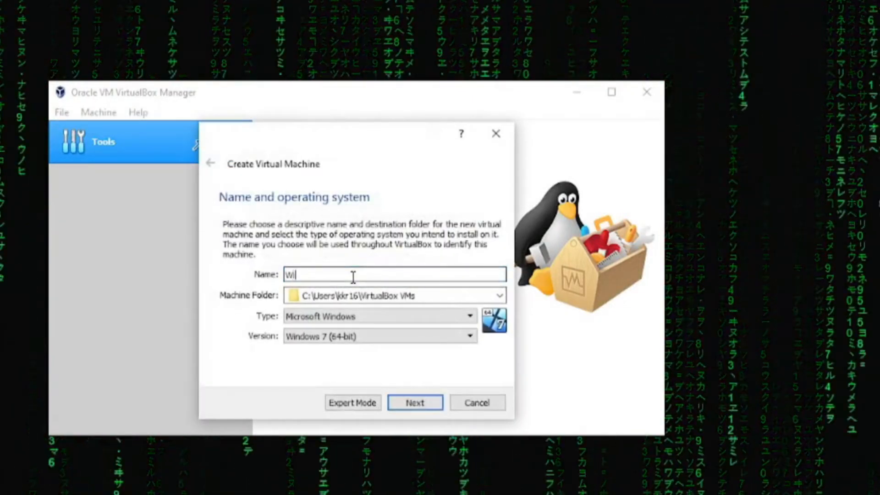
type("ndows S")
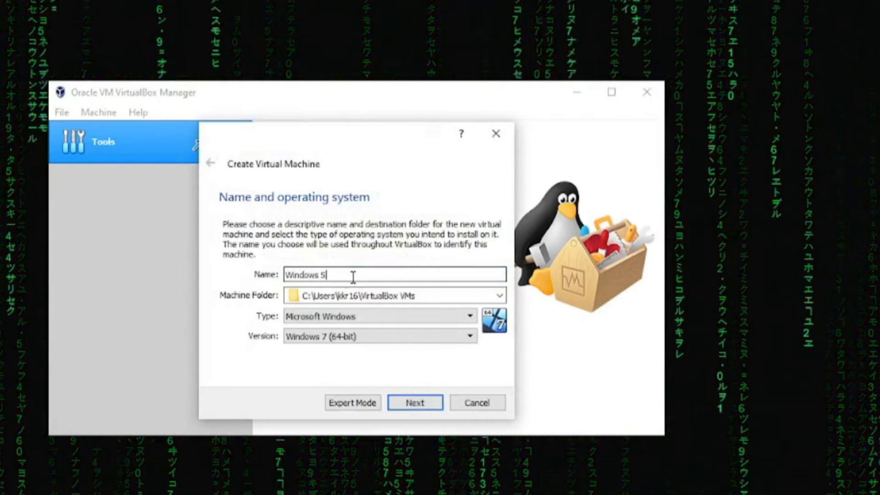
type("erver 2019")
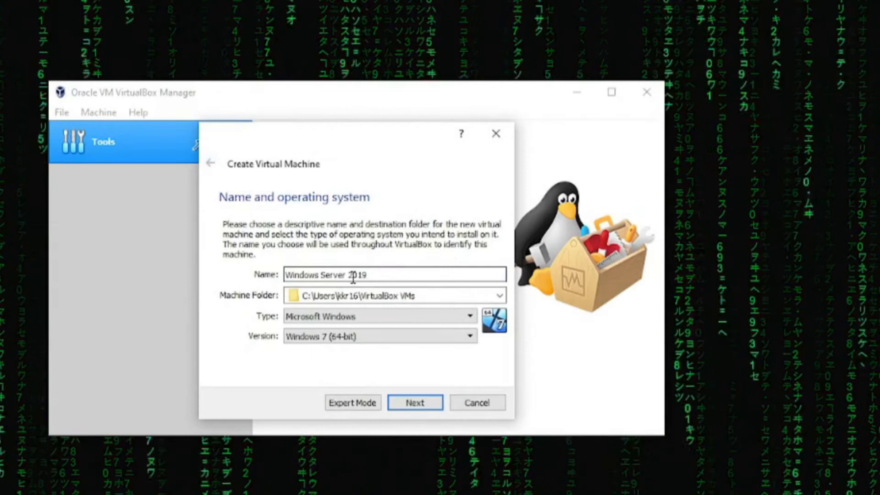
Step: Set the virtual machine's version to Windows 2019 (64-bit) and its memory size to 4096 MB
left_click(463, 338)
scroll(394, 387, "down", 3)
scroll(394, 390, "down", 1)
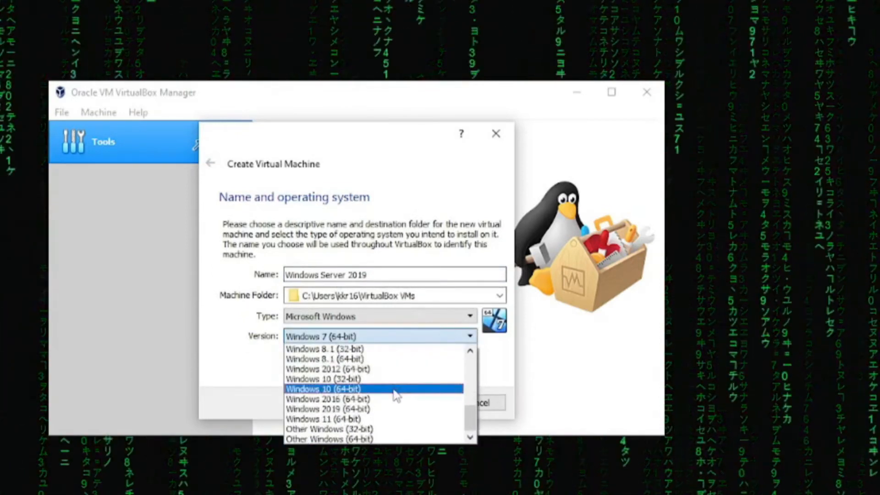
left_click(347, 412)
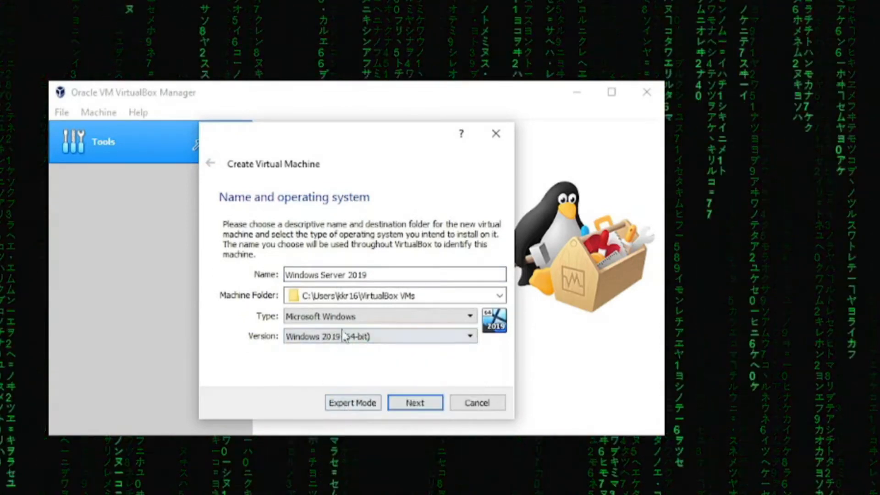
left_click(415, 403)
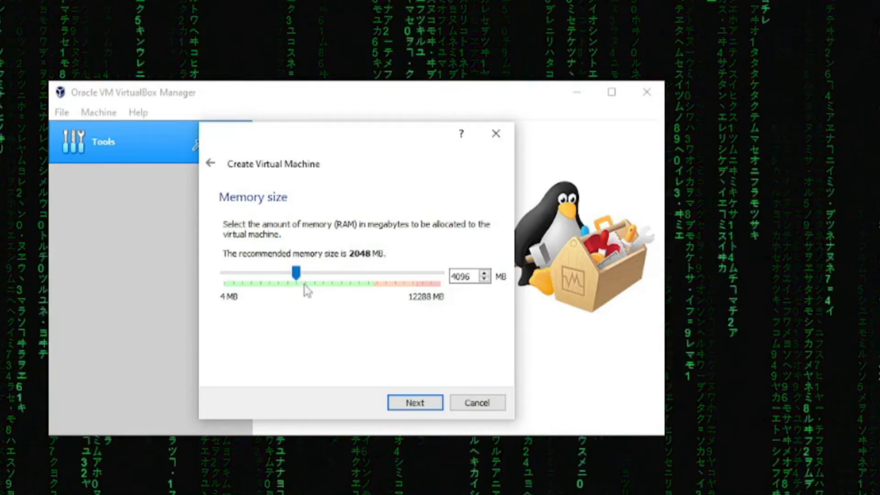
left_click(416, 405)
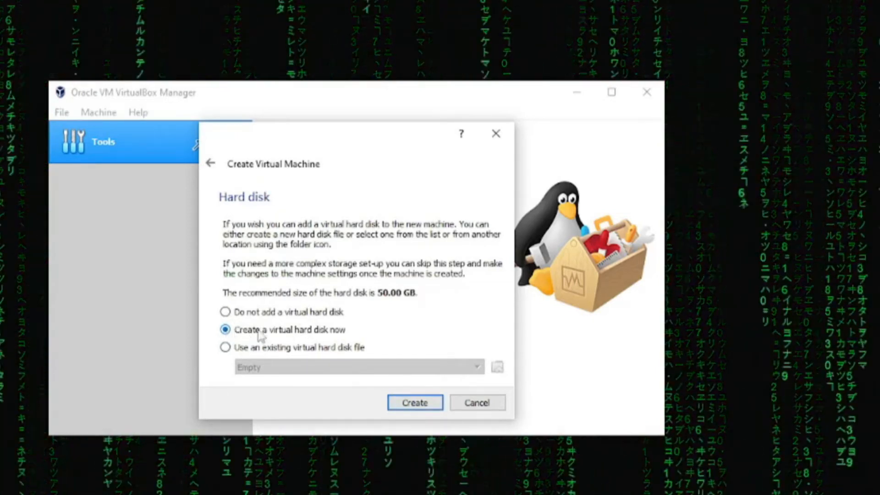
Step: Create a dynamically allocated VDI virtual hard disk of 32 GB for the Windows Server 2019 machine
left_click(414, 402)
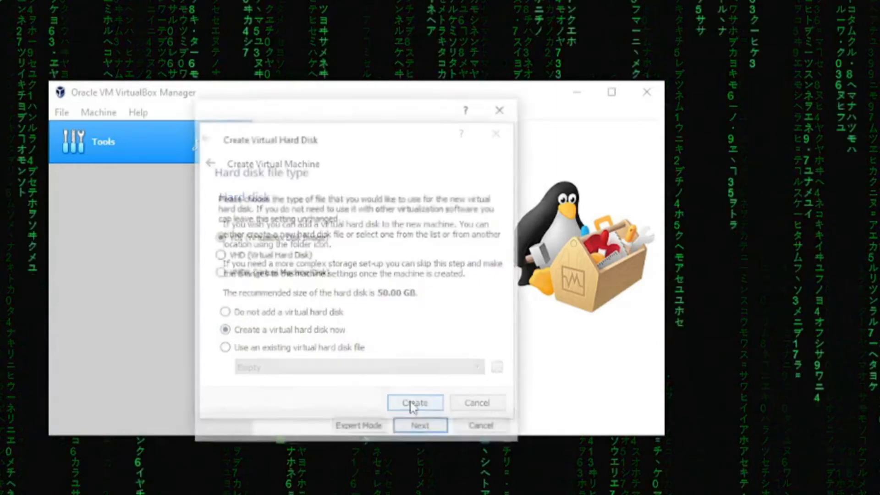
left_click(418, 430)
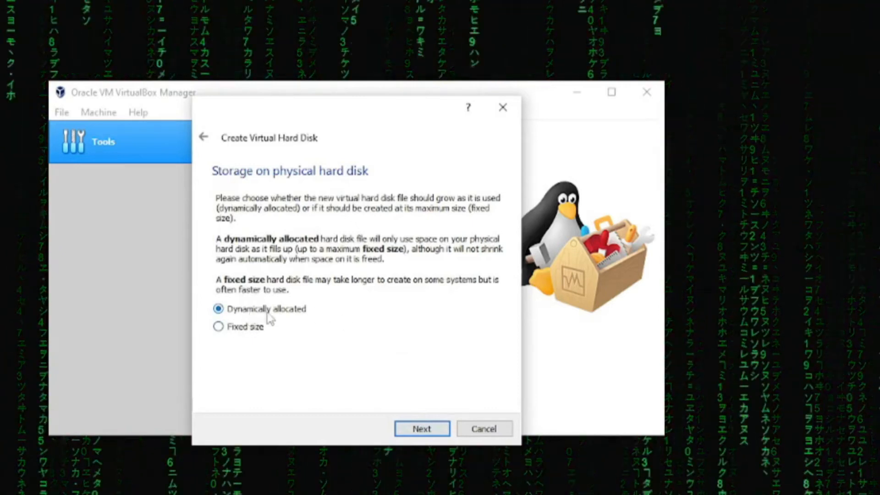
left_click(422, 430)
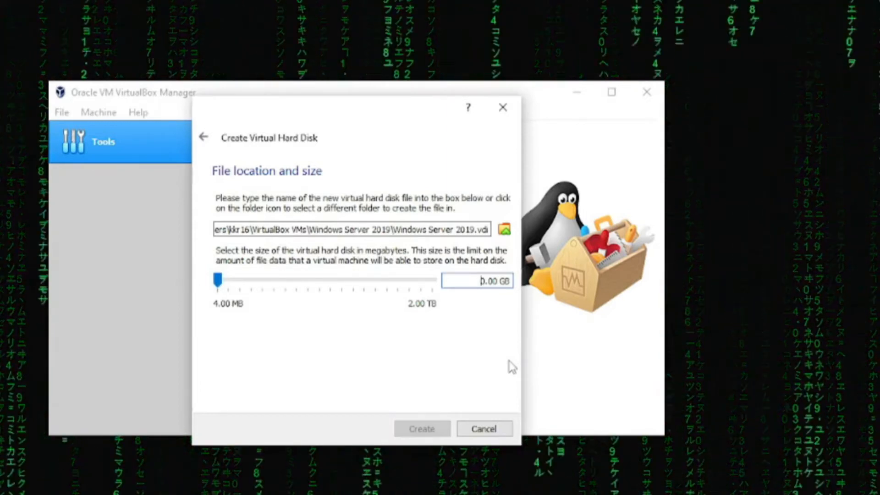
type("2")
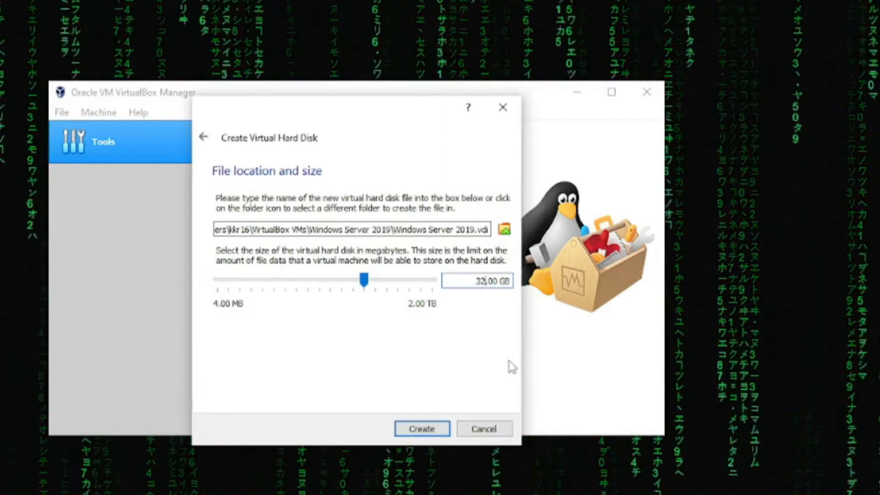
left_click(413, 432)
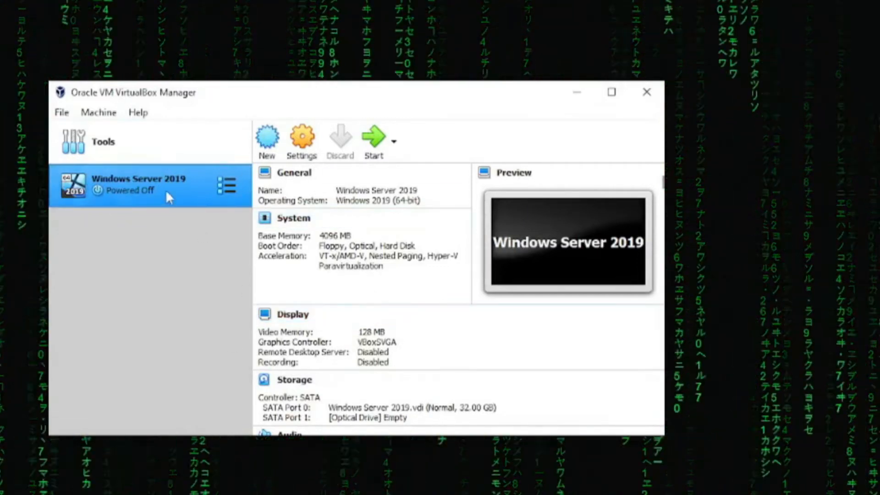
Step: Attach the SERV2019.ENU.JAN2021 ISO file to the empty optical drive in the machine's storage settings
left_click(310, 148)
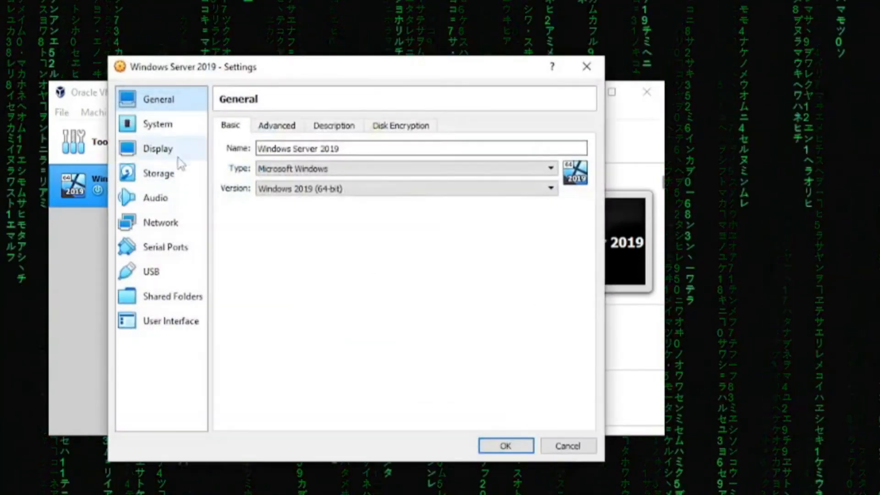
left_click(167, 177)
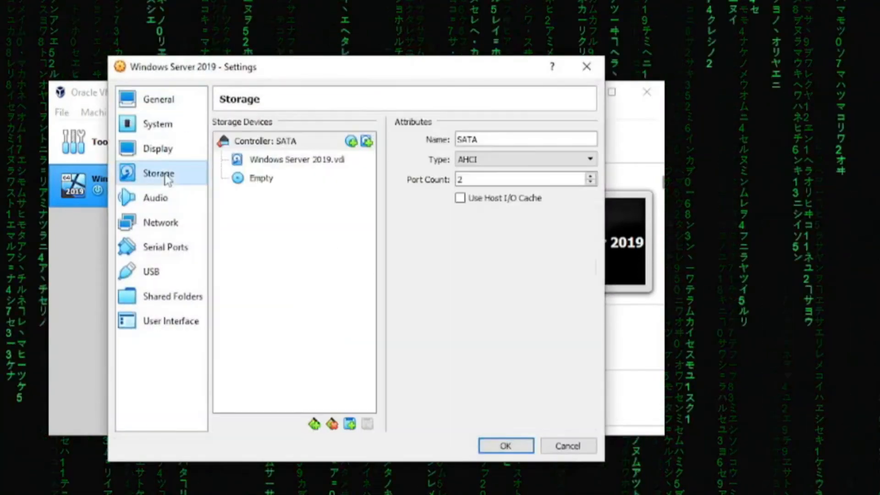
left_click(263, 184)
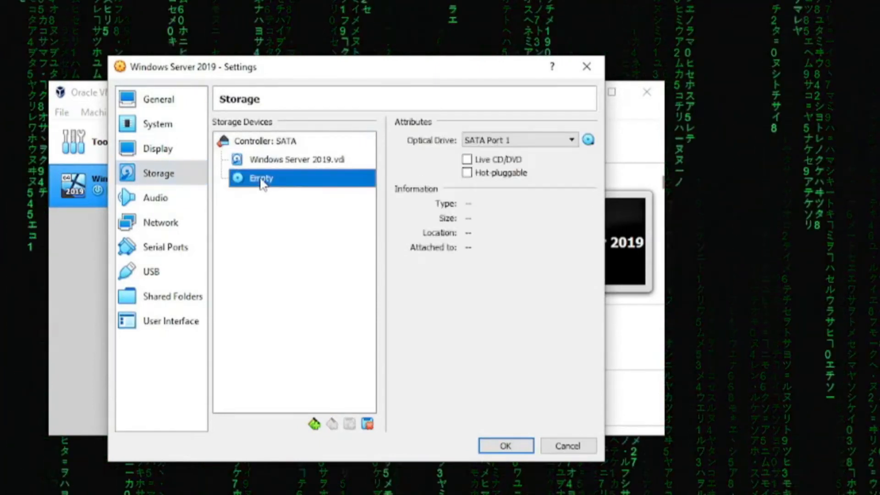
left_click(589, 140)
left_click(627, 193)
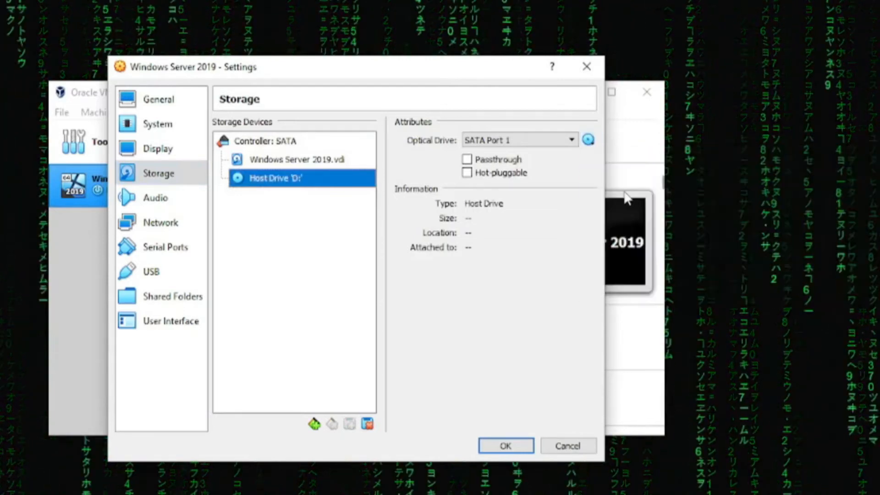
left_click(588, 140)
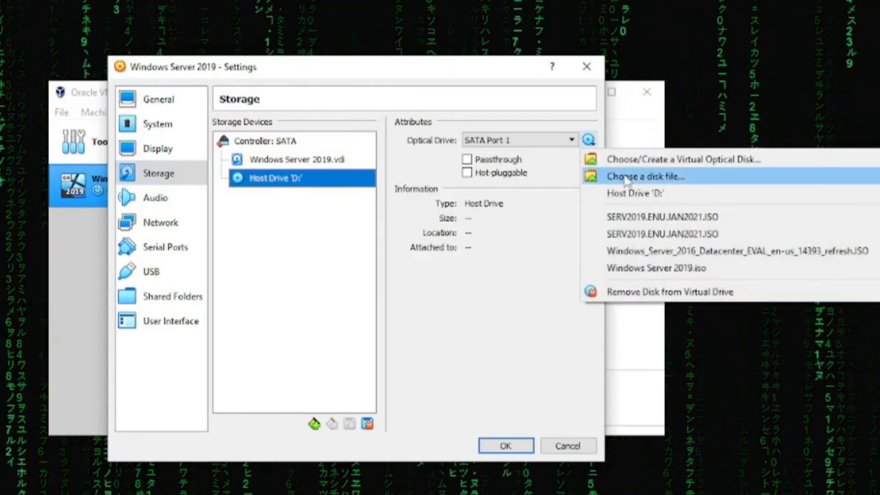
left_click(627, 174)
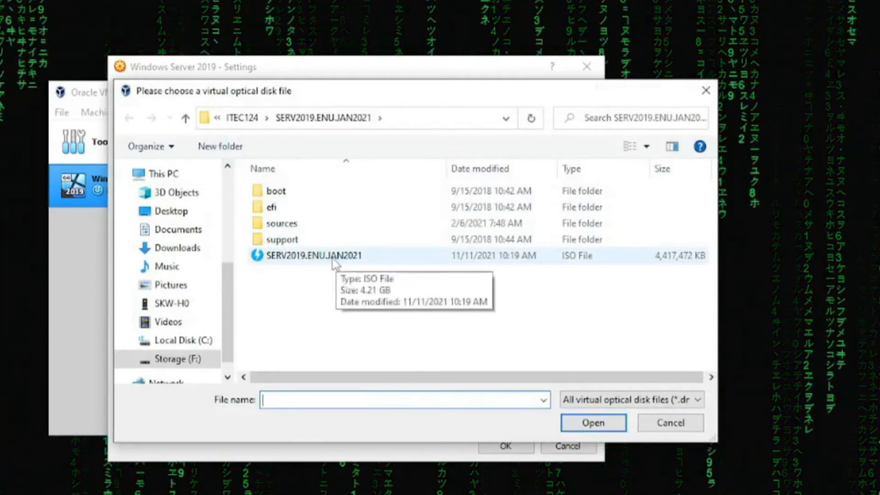
left_click(307, 260)
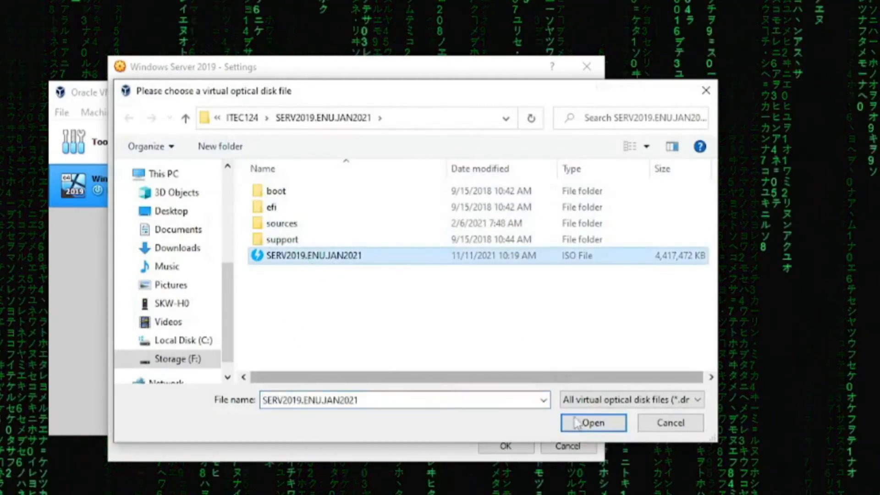
left_click(592, 423)
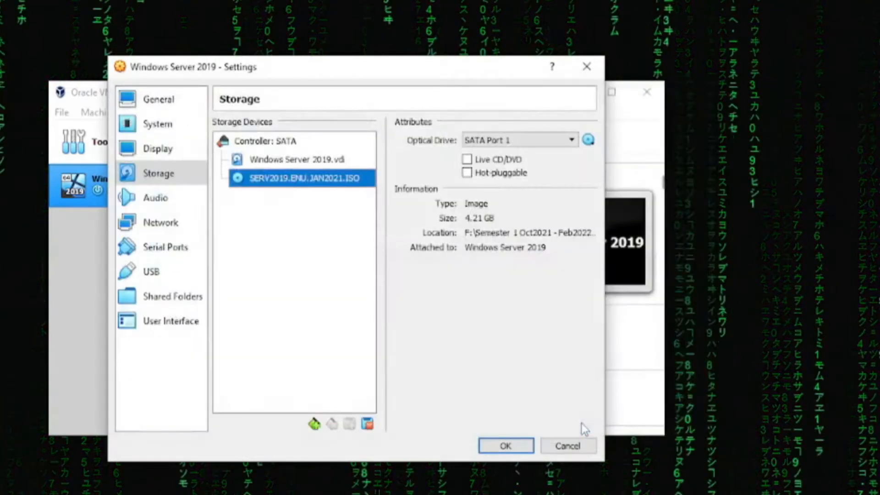
Step: Check the advanced options of network adapter 1, attached to NAT, and save the Windows Server 2019 machine's settings
left_click(161, 223)
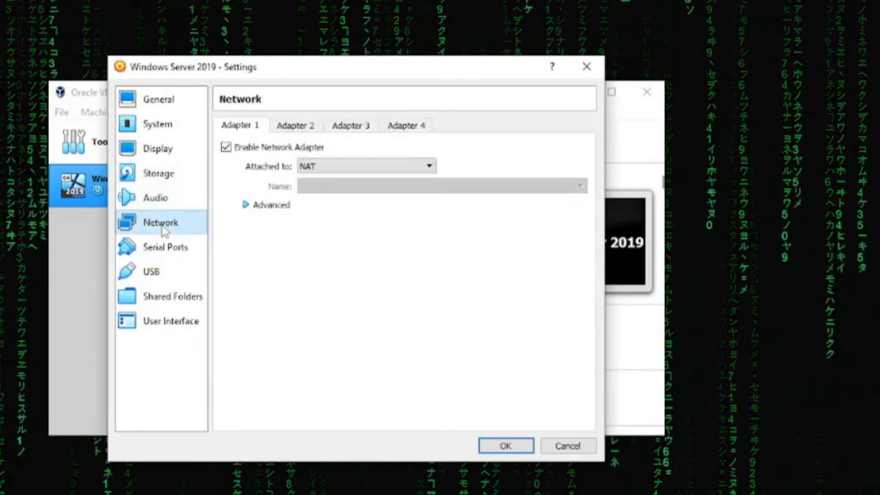
left_click(246, 206)
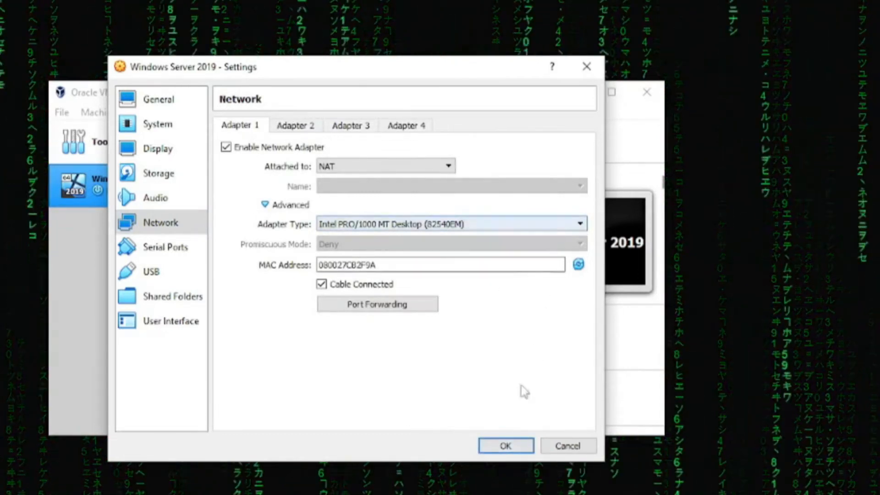
left_click(506, 445)
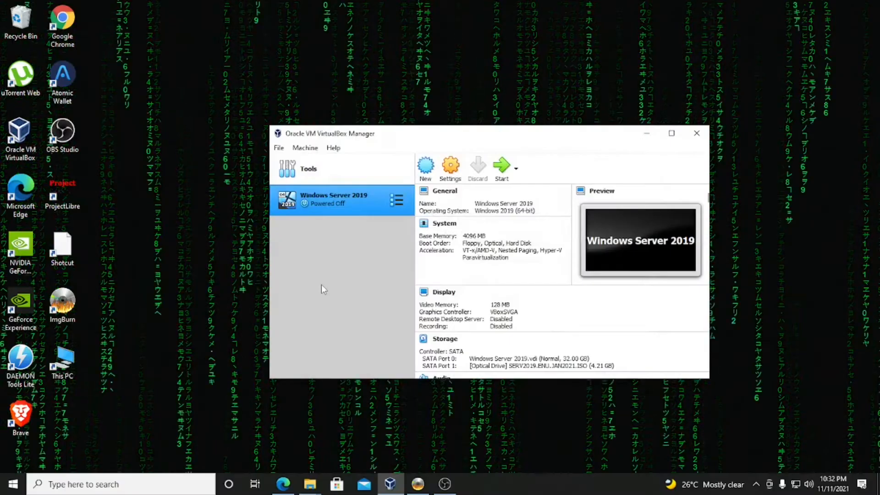
Step: Start the Windows Server 2019 machine and begin the installation with English (United States) language and format and the US keyboard
left_click(503, 172)
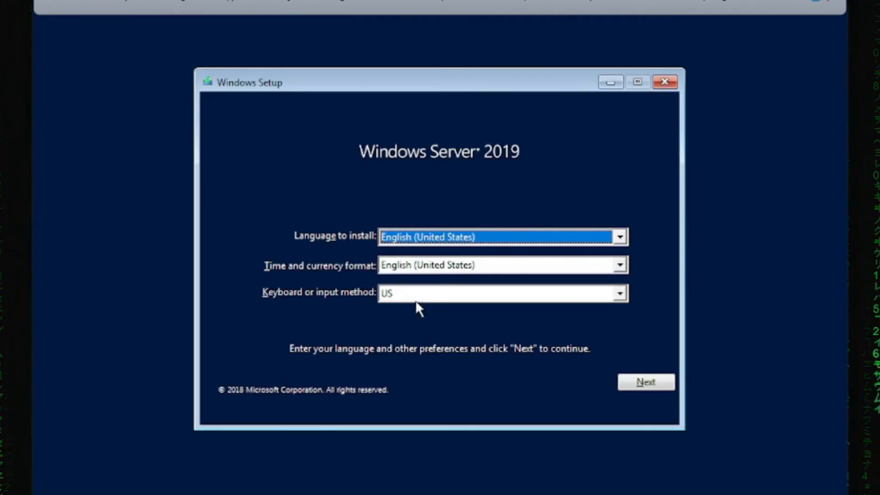
left_click(669, 388)
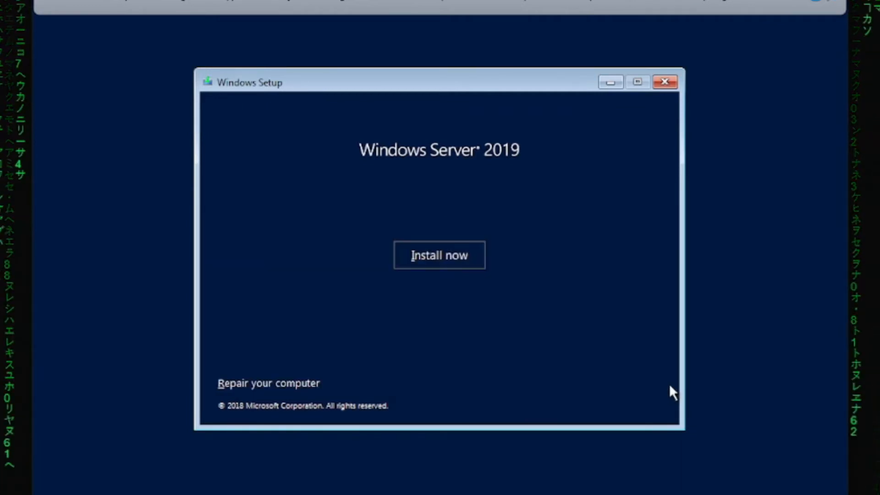
left_click(452, 252)
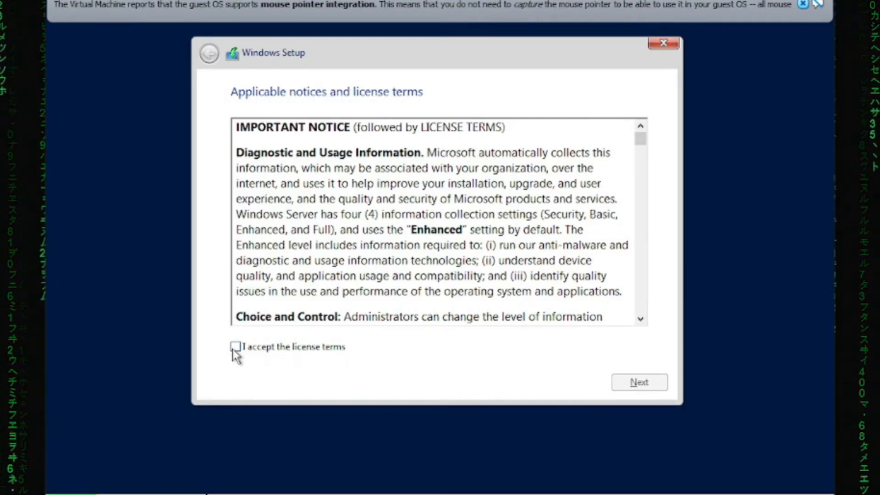
Step: Accept the license terms and choose the Custom: Install Windows only (advanced) installation type
left_click(234, 348)
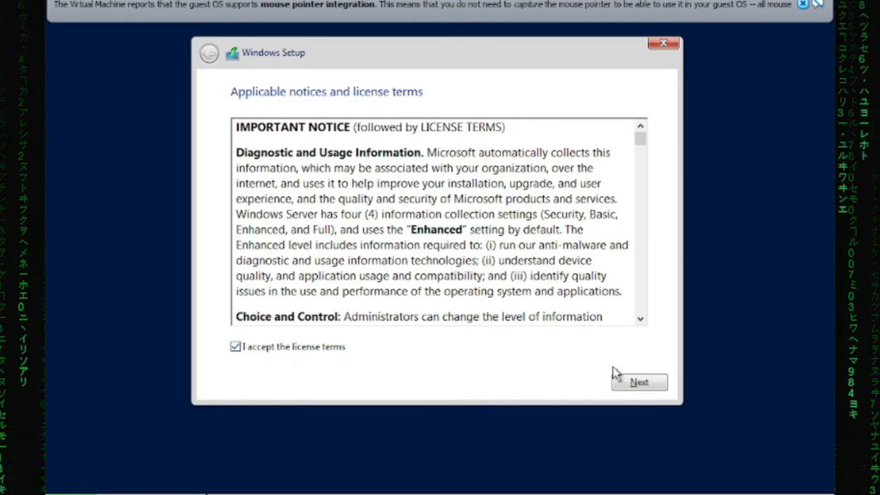
left_click(632, 383)
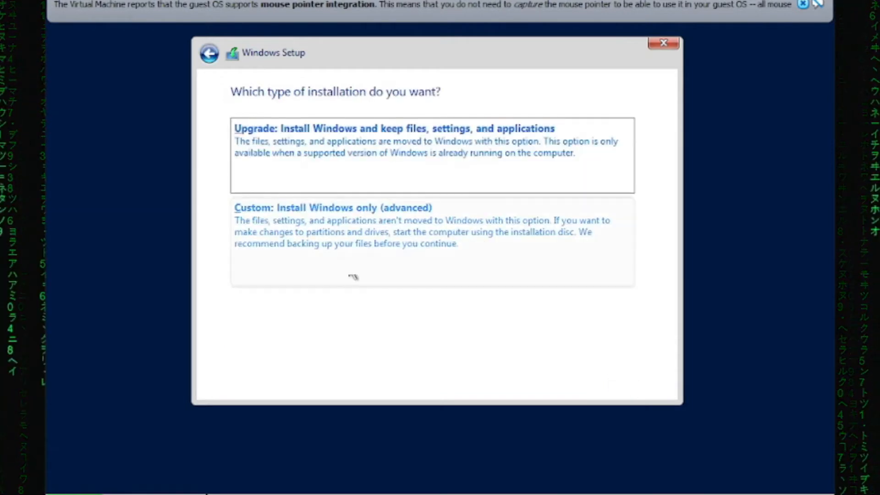
left_click(352, 226)
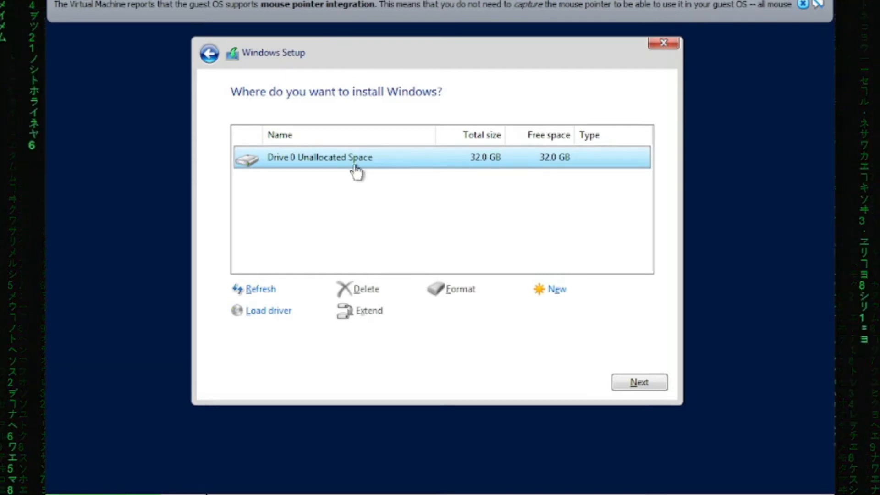
Step: Install Windows on the Drive 0 unallocated space without creating a separate partition
left_click(554, 294)
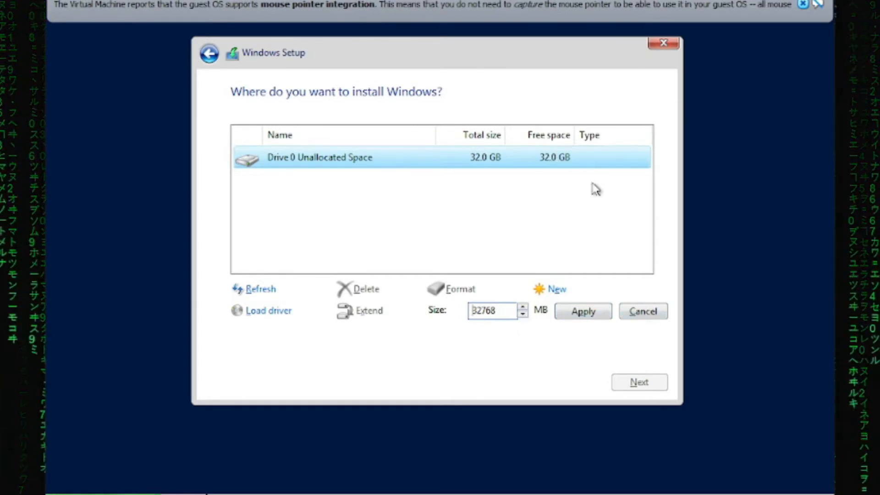
left_click(652, 314)
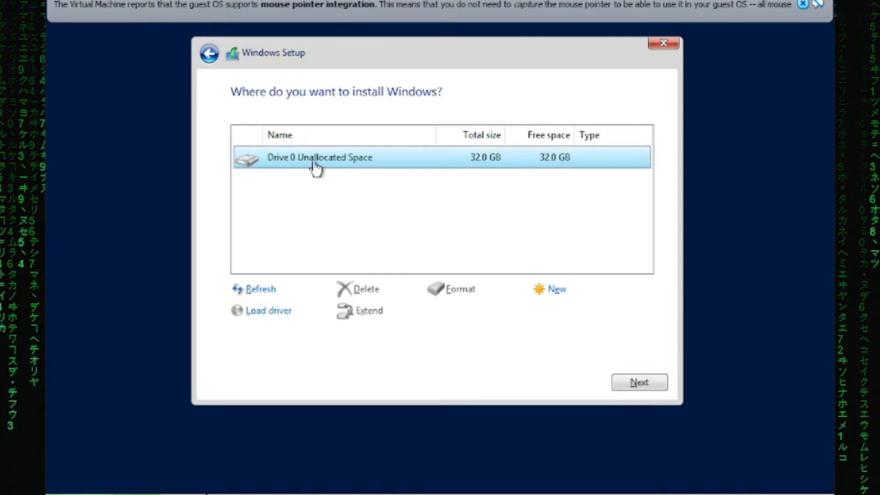
left_click(628, 385)
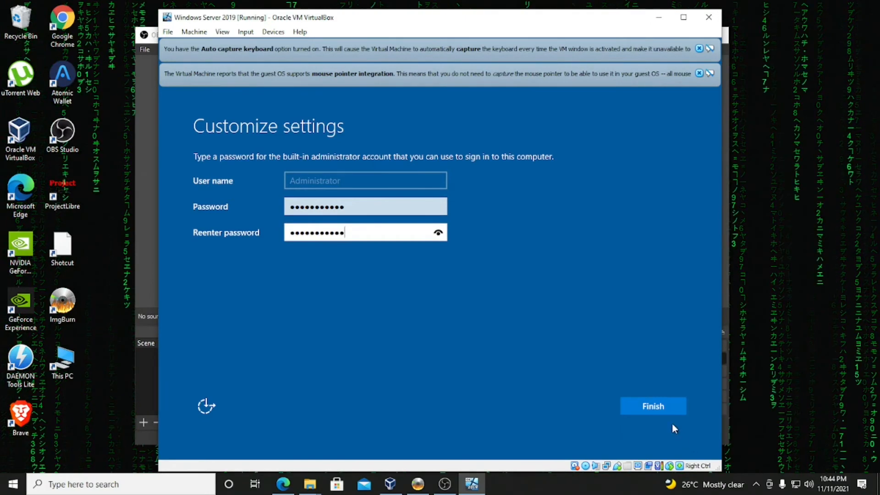
Step: Finish the built-in administrator's password setup and send Ctrl-Alt-Del to the virtual machine to unlock it
left_click(661, 412)
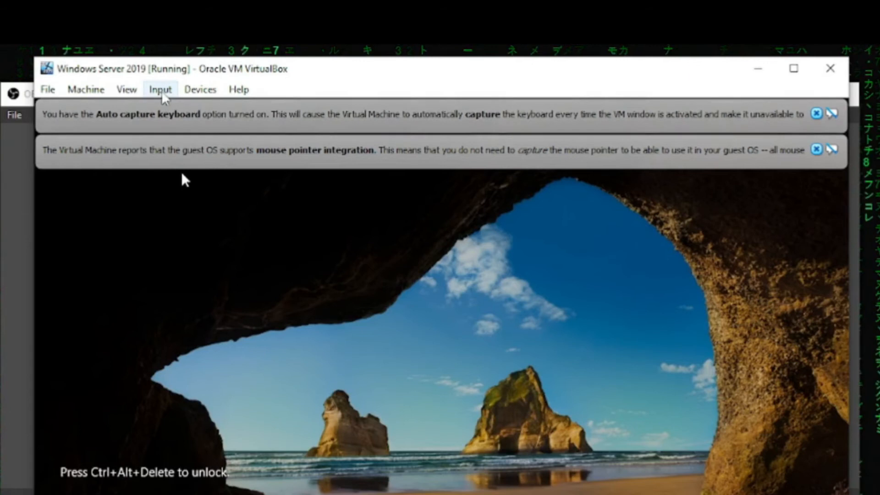
left_click(161, 90)
mouse_move(203, 116)
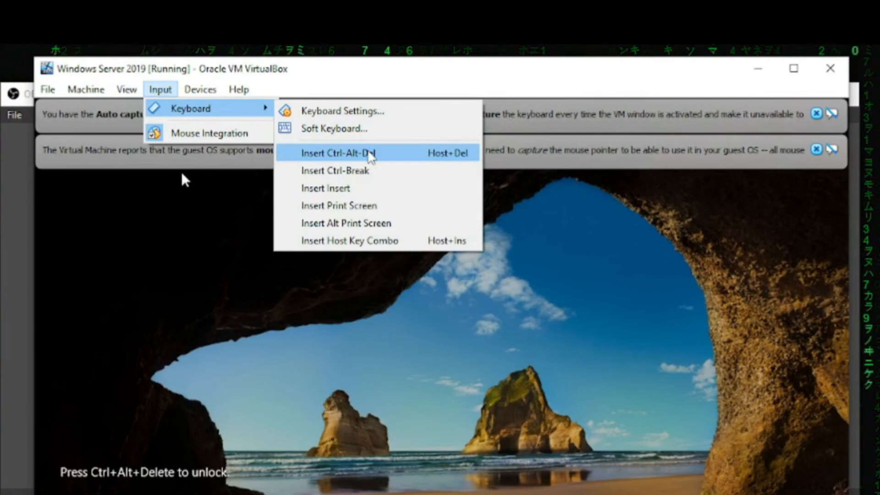
left_click(370, 153)
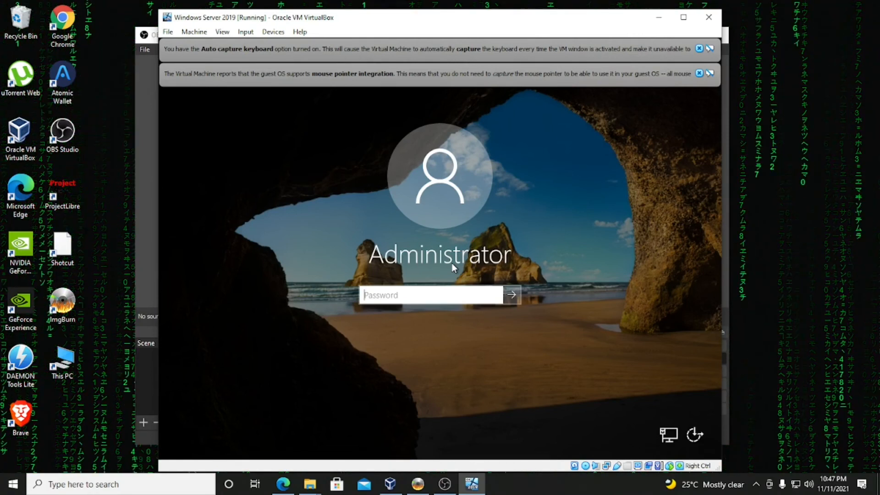
Step: Sign in to the Administrator account by entering the account password
type("P")
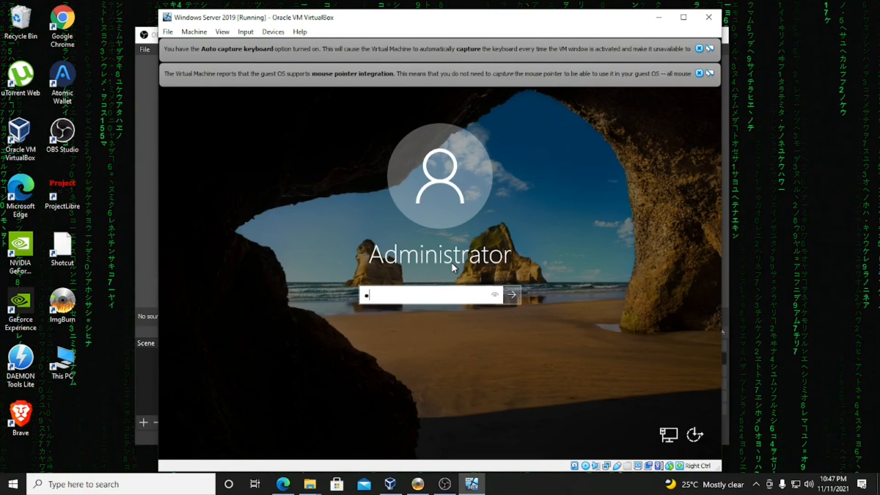
type("•••")
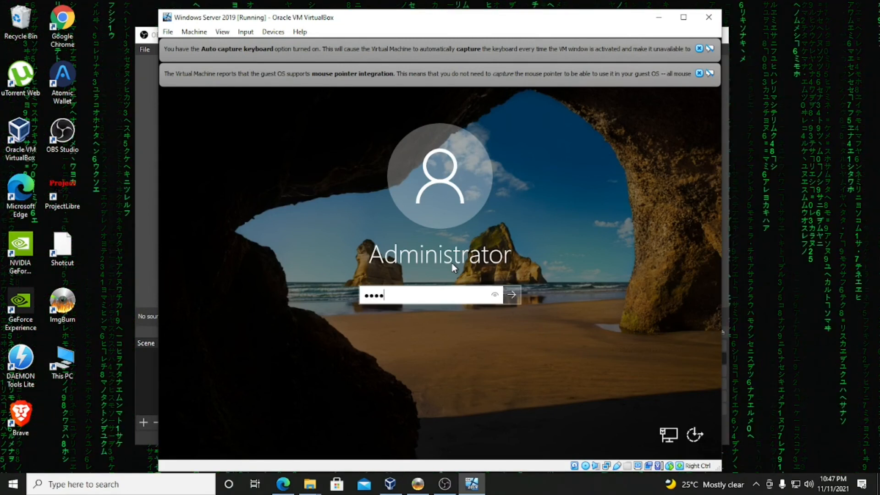
type("••••••••")
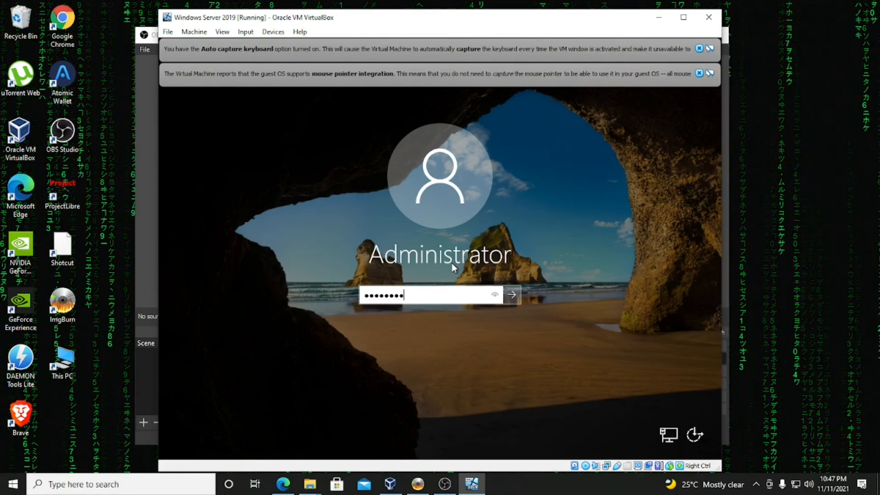
key("Return")
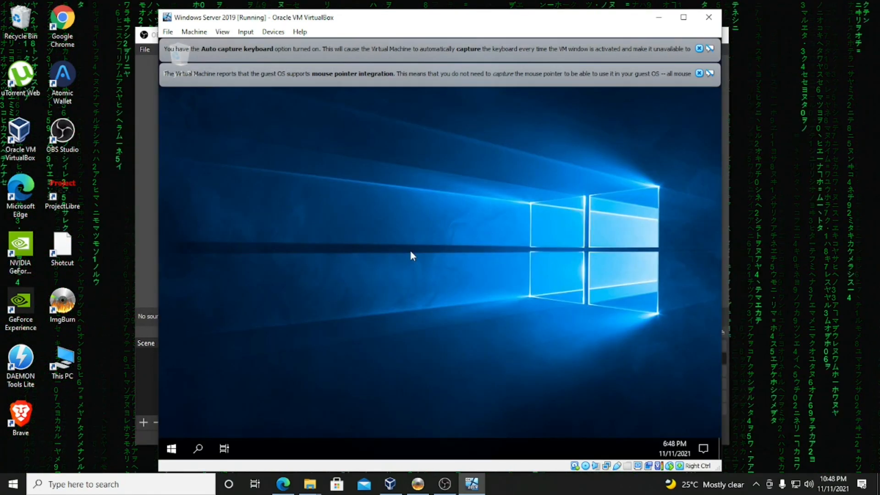
Step: Dismiss the keyboard capture and mouse integration notices and allow the server to be discoverable on the network
left_click(699, 73)
left_click(699, 48)
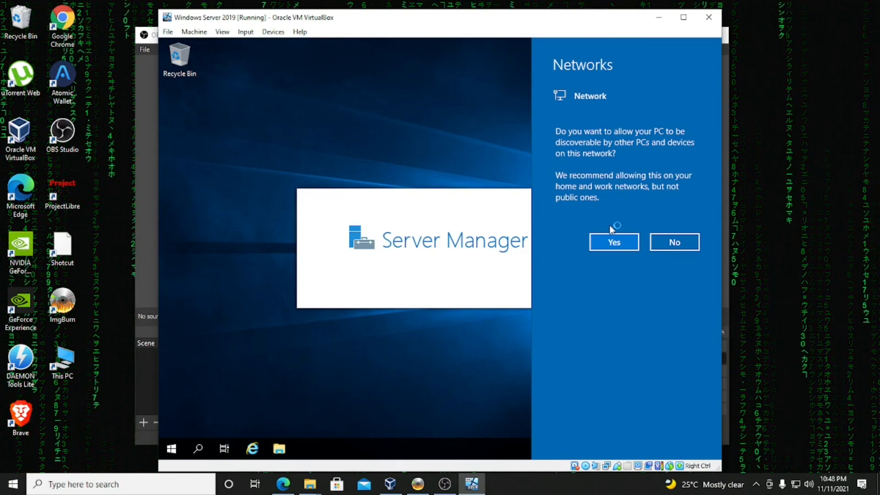
left_click(619, 244)
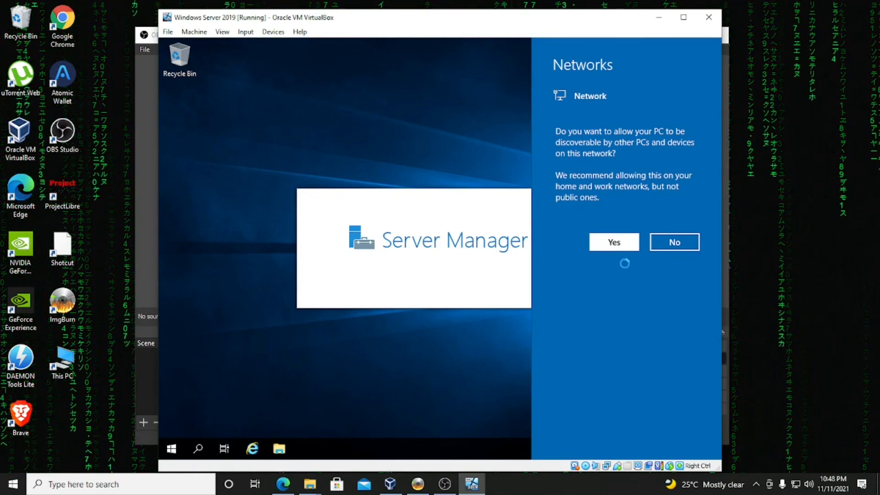